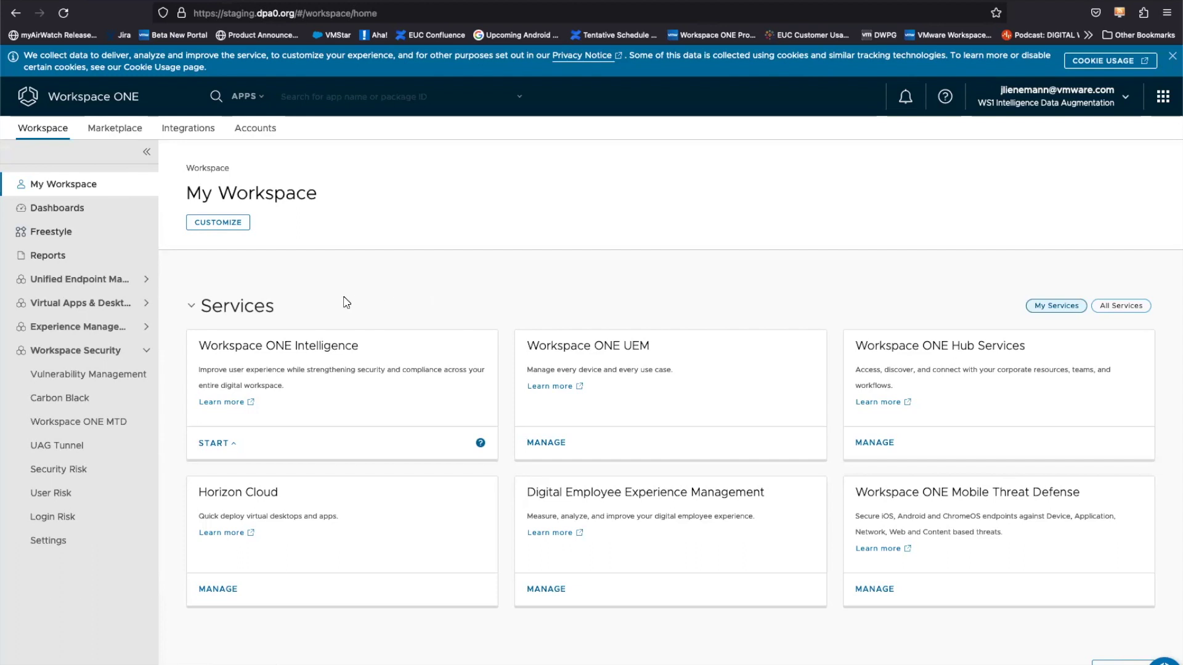
Open the Experience Score for physical devices and view the details of Device931
click(73, 279)
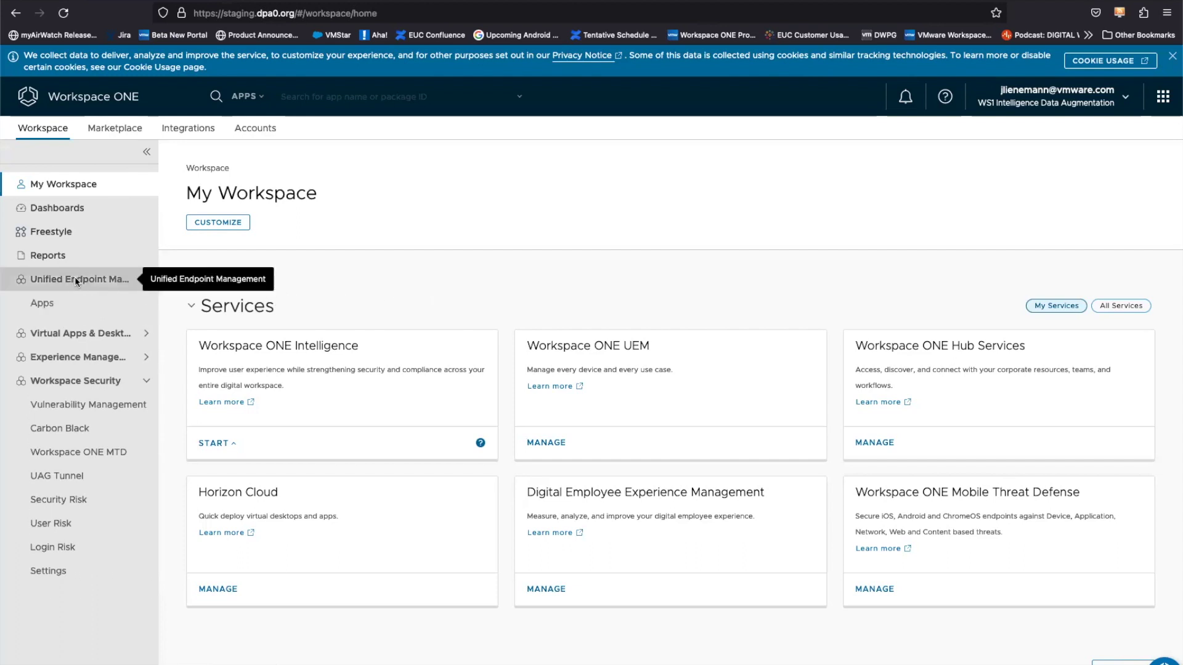
click(80, 400)
click(72, 419)
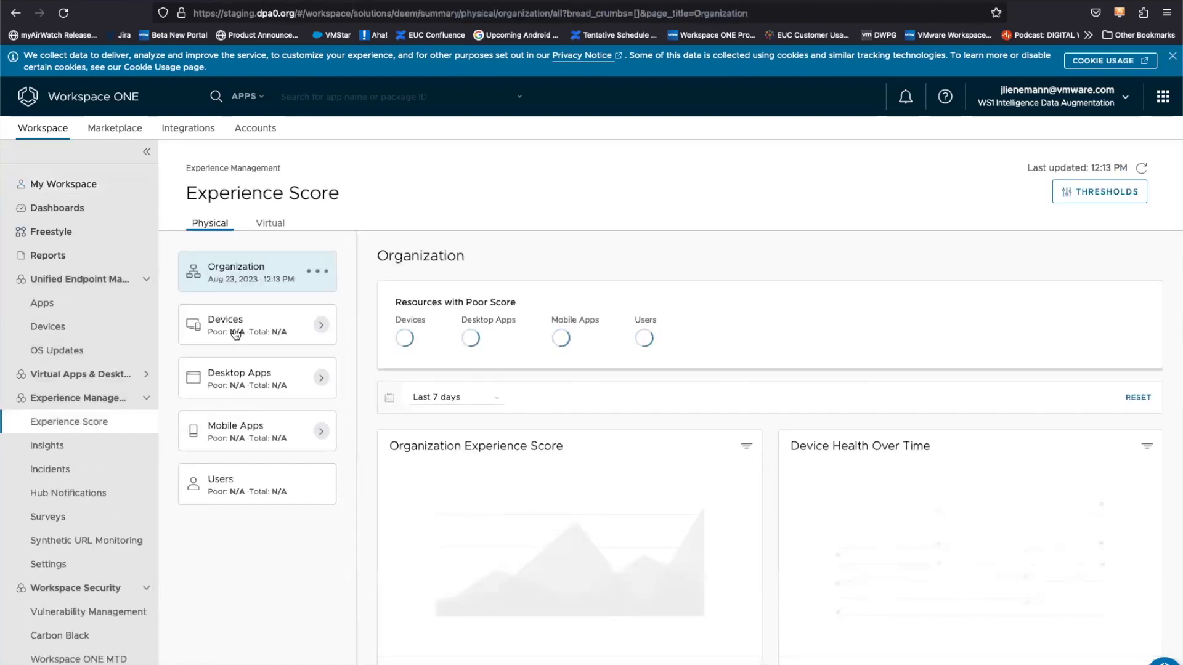
click(236, 333)
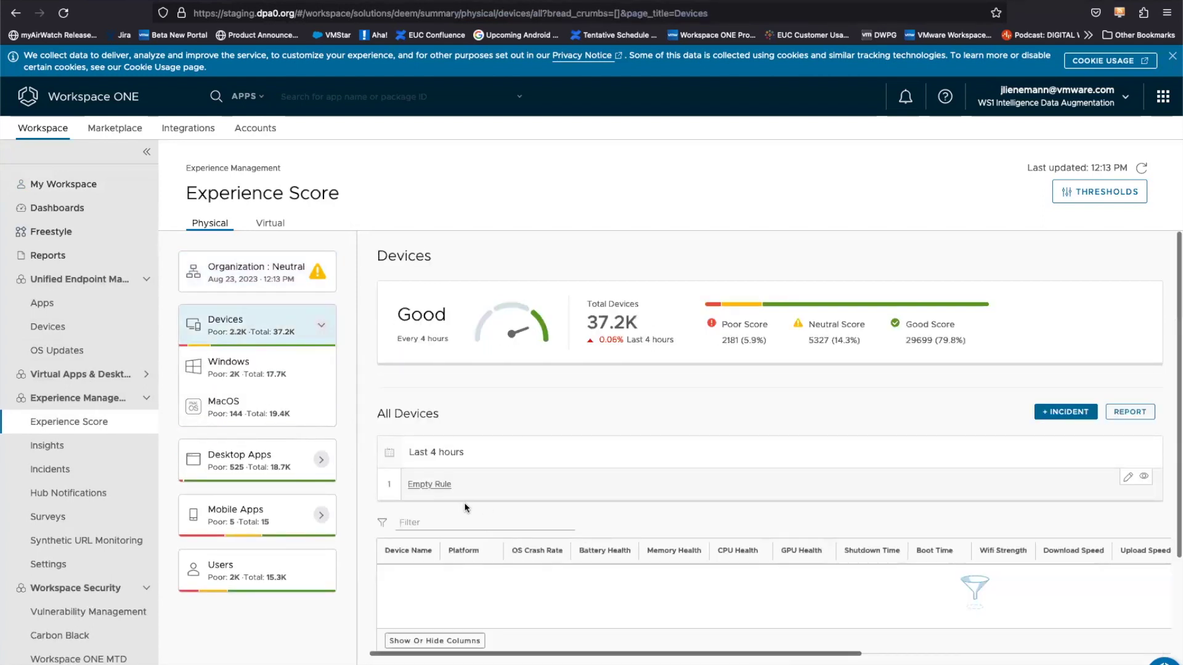
scroll(467, 505, down, 1)
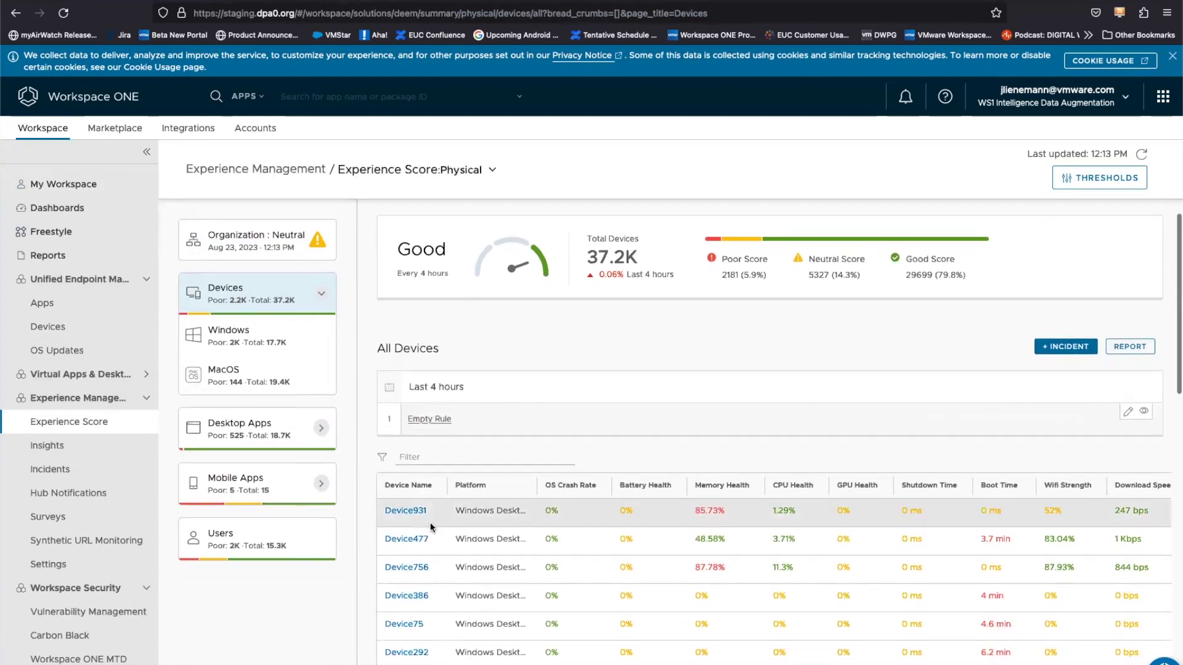
click(401, 511)
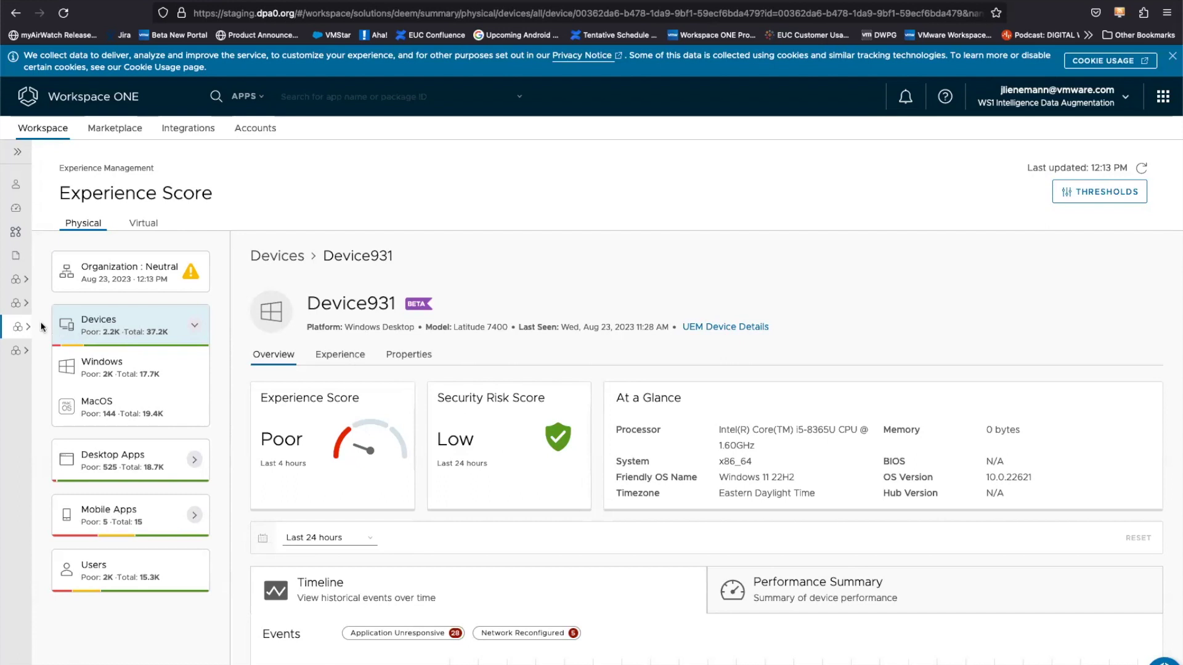
Open the Intelligence Assessment Demo dashboard and examine its risk score overview and risk indicator widgets
click(14, 328)
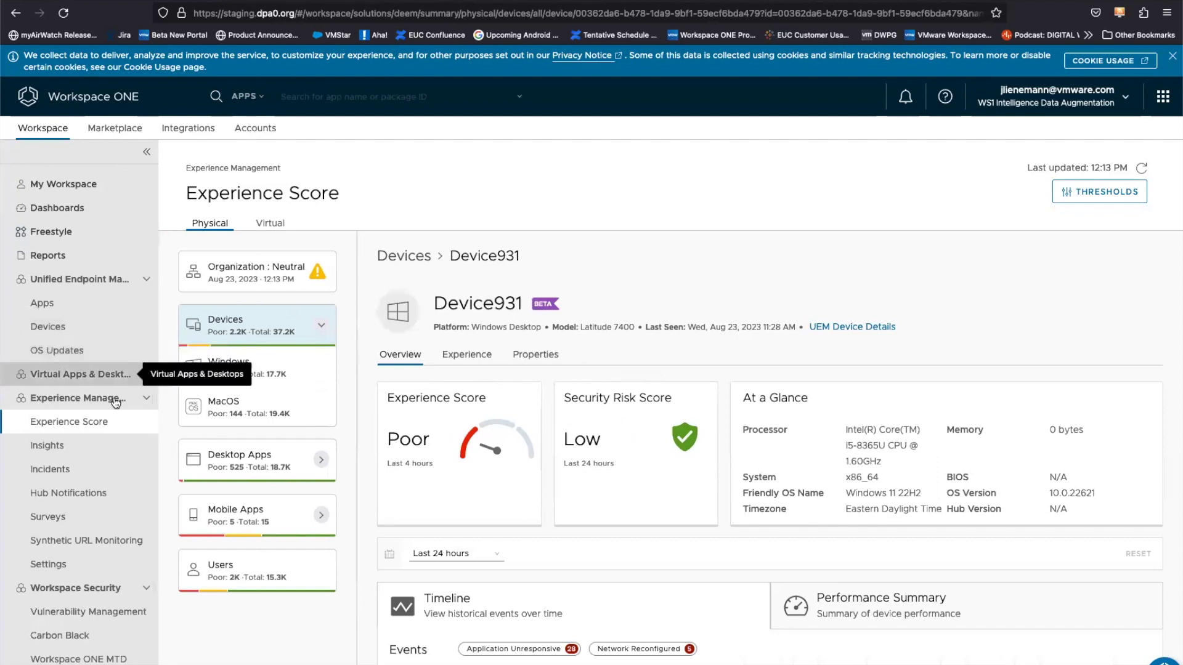
scroll(92, 524, down, 3)
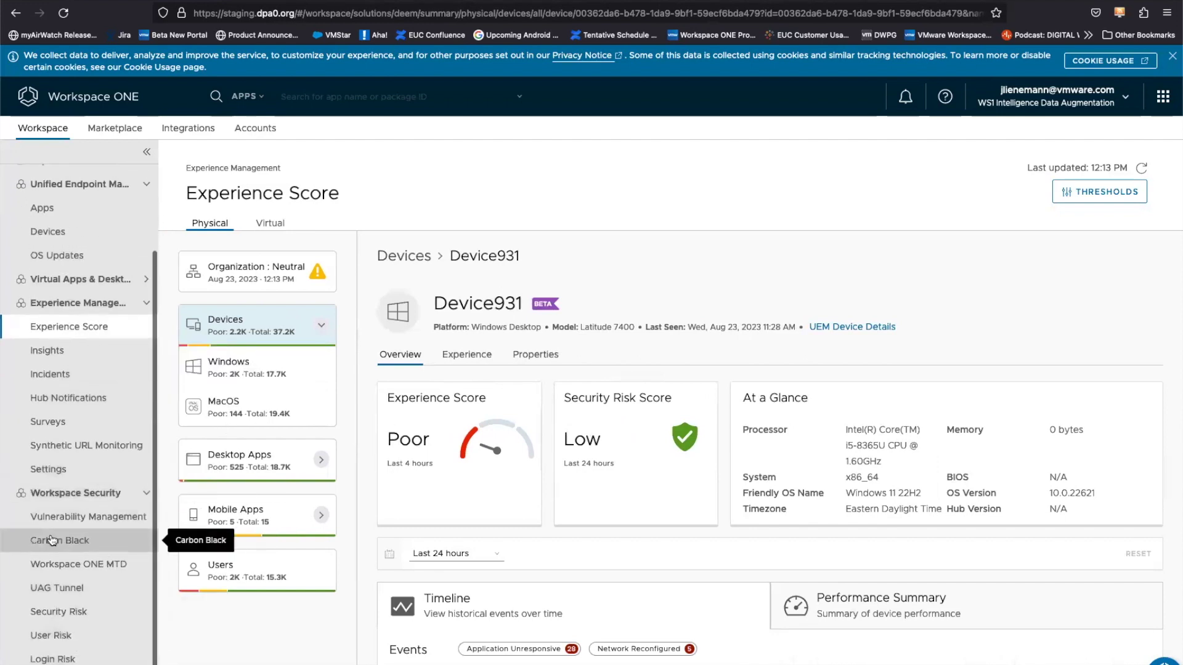
scroll(54, 545, up, 1)
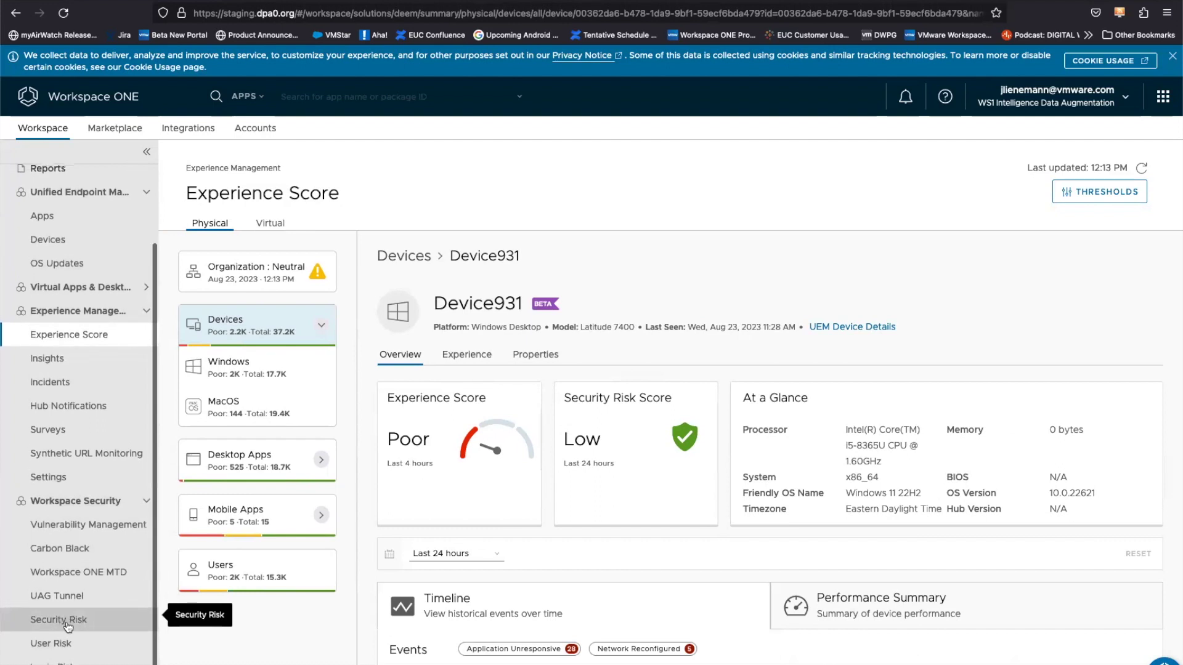
scroll(68, 623, up, 3)
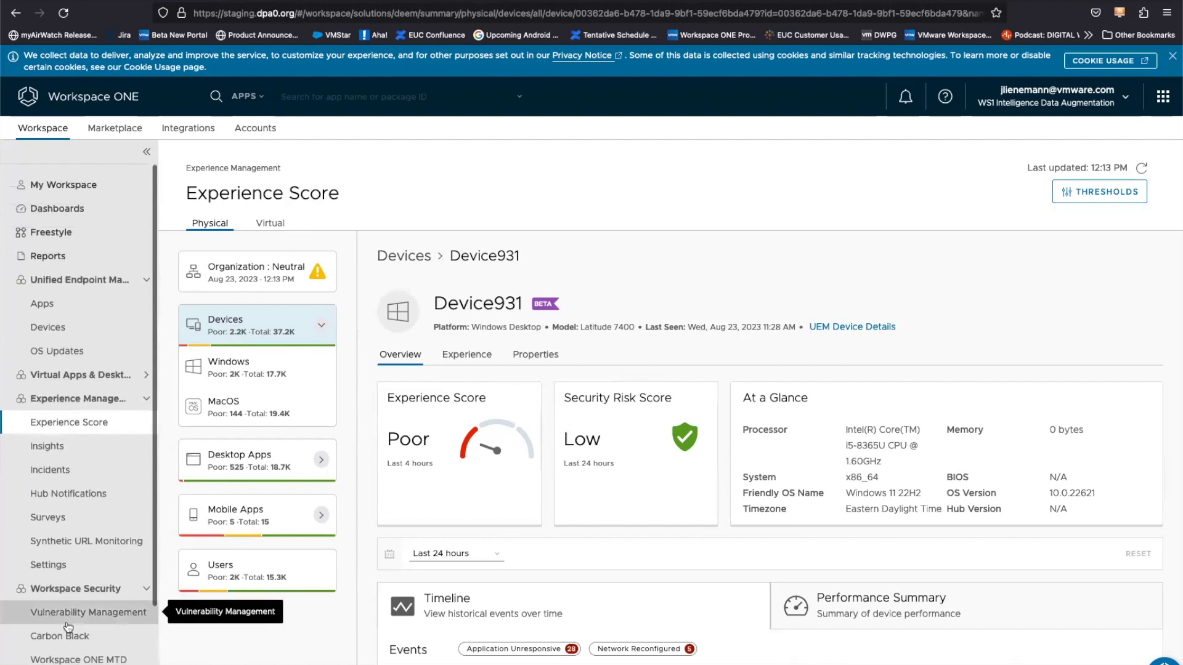
click(52, 210)
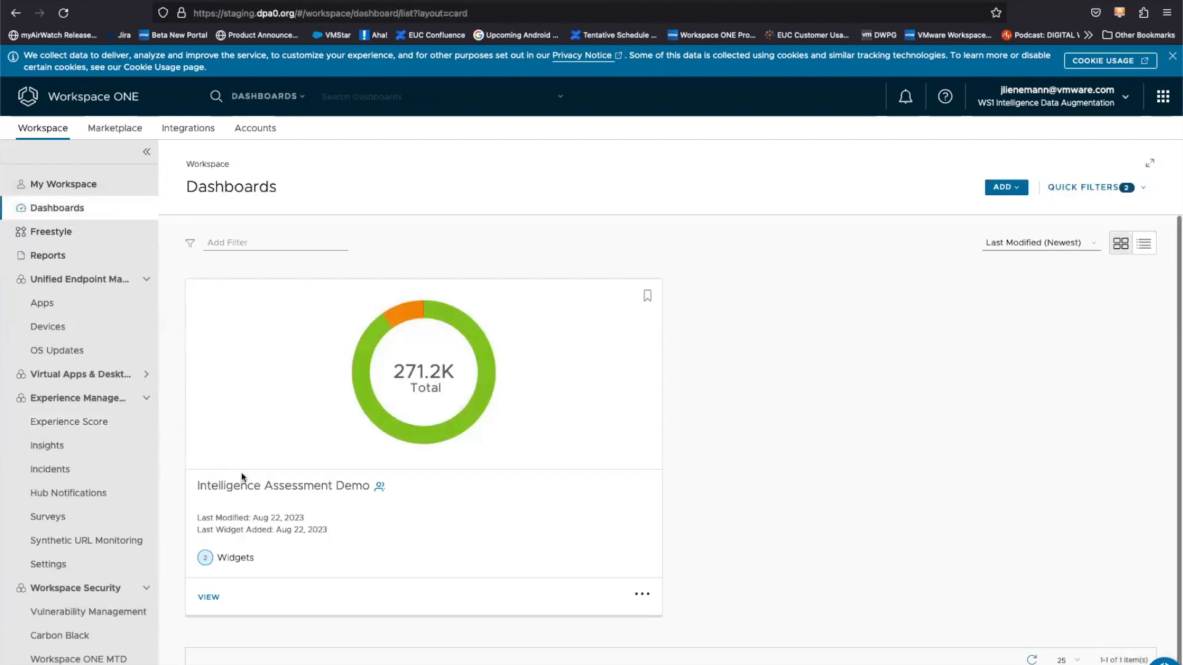
click(207, 599)
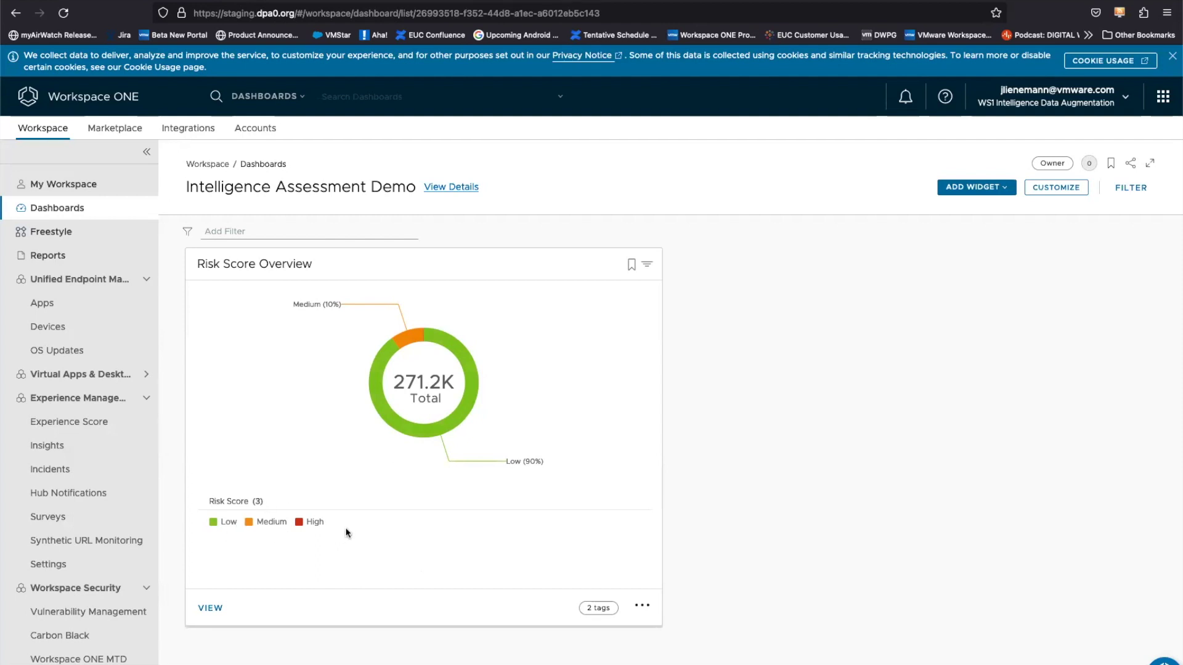
scroll(346, 533, down, 5)
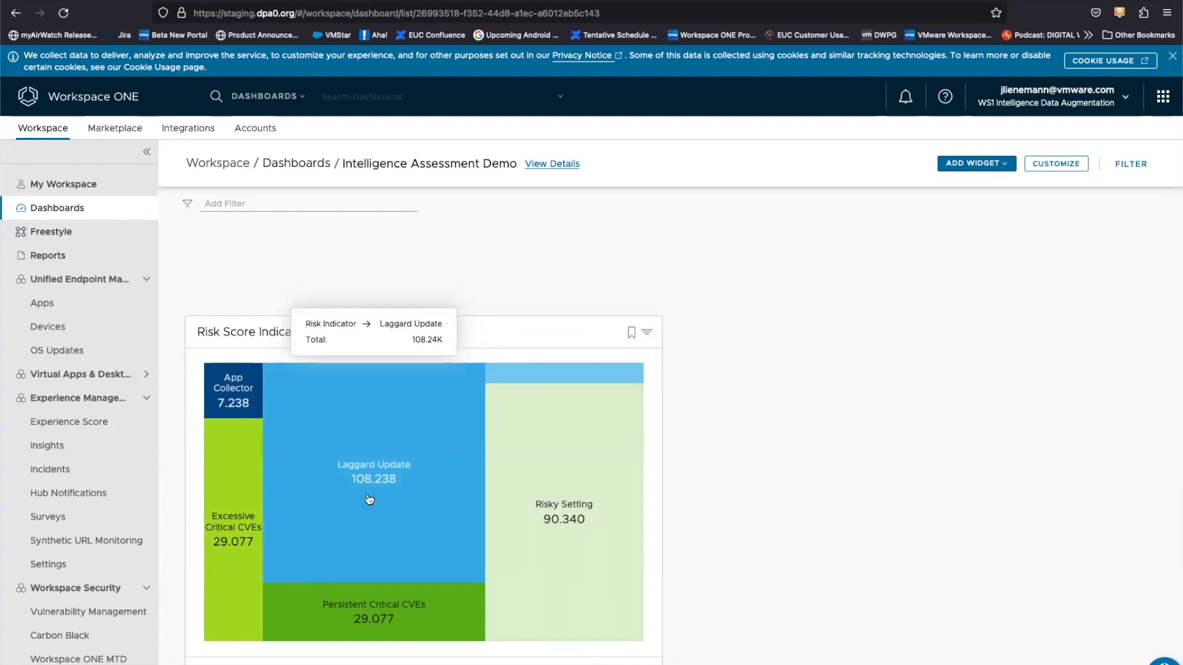
scroll(369, 499, up, 5)
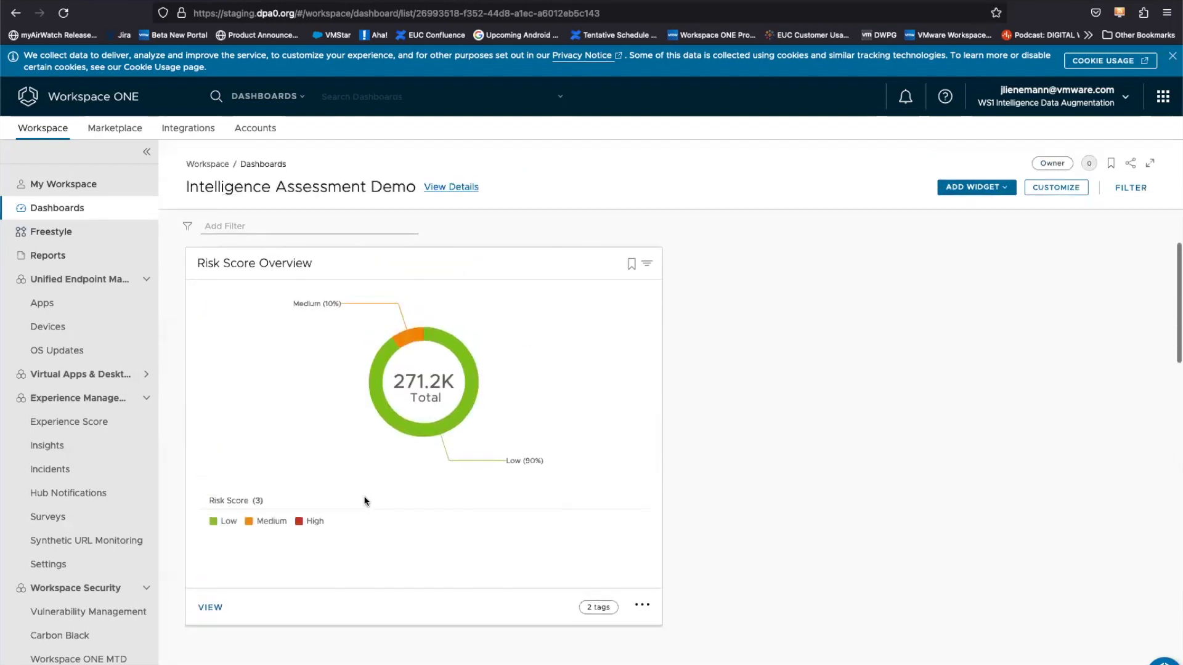
Open the Risk Score Overview widget's full view and examine the Device Risk Score table beneath the chart
click(206, 609)
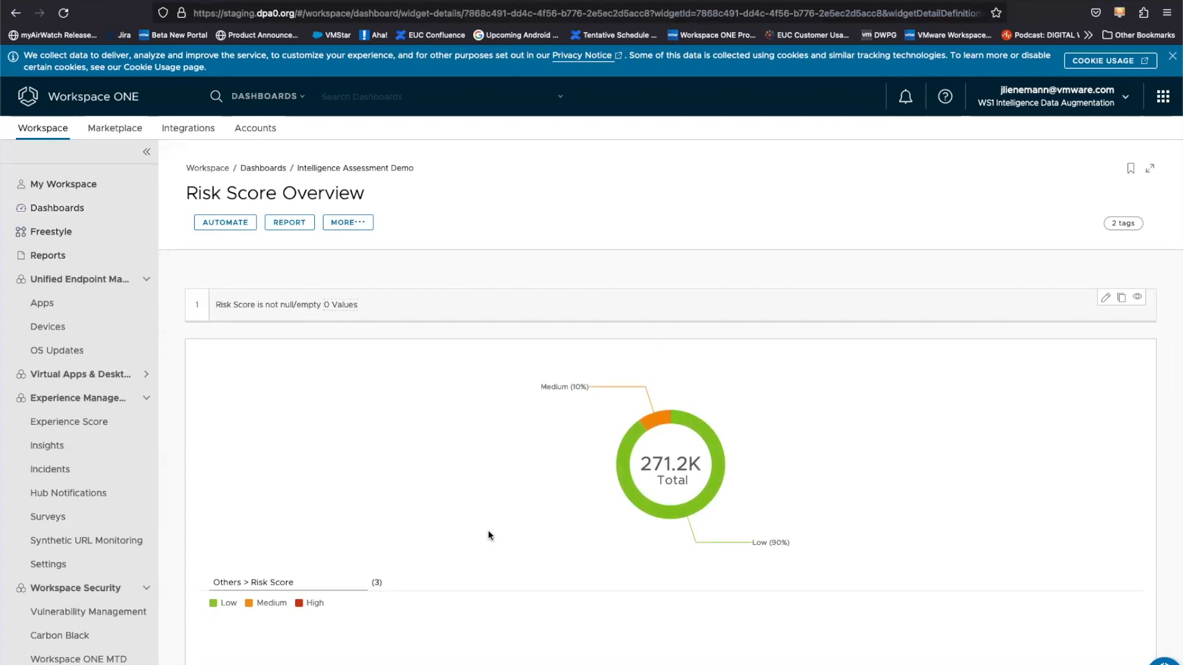
scroll(490, 530, down, 10)
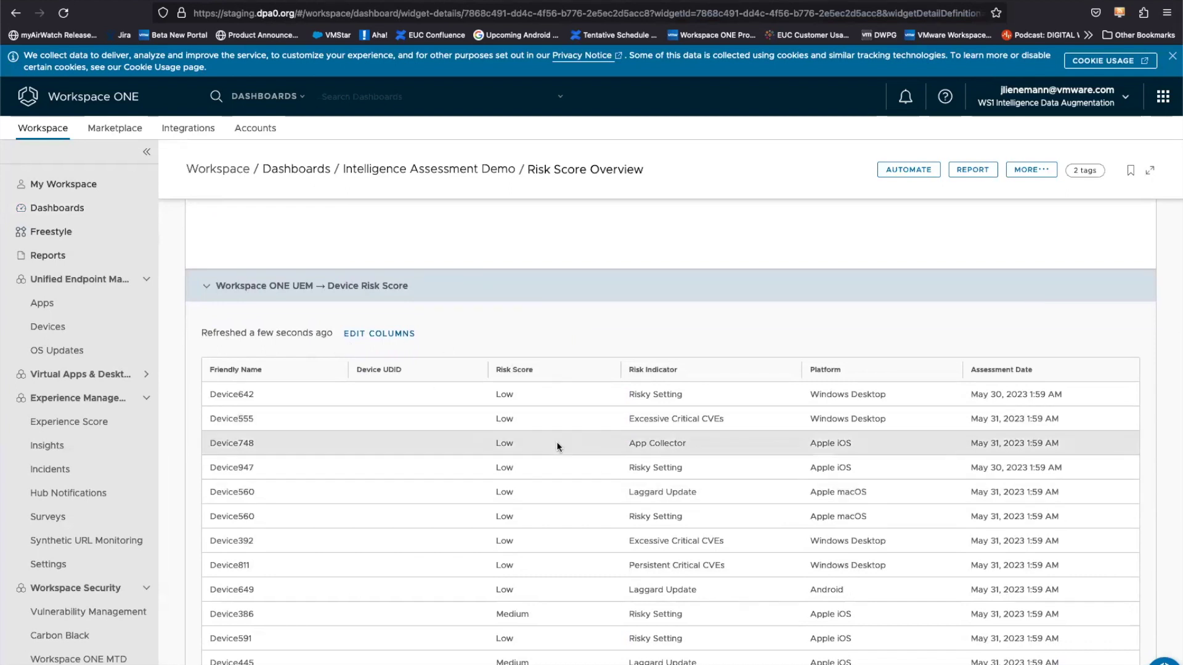
scroll(556, 441, up, 1)
scroll(556, 444, down, 1)
scroll(557, 443, up, 10)
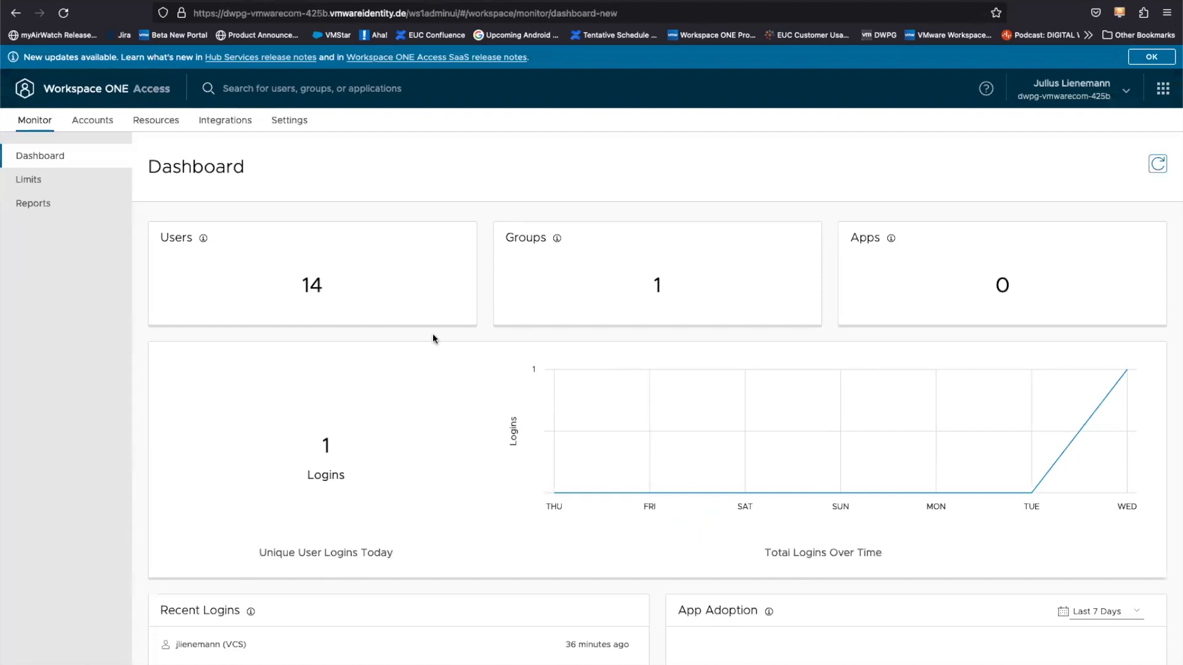
In Workspace ONE Access, review the User Risk Score authentication method's action for each risk level and close its configuration without saving
click(225, 123)
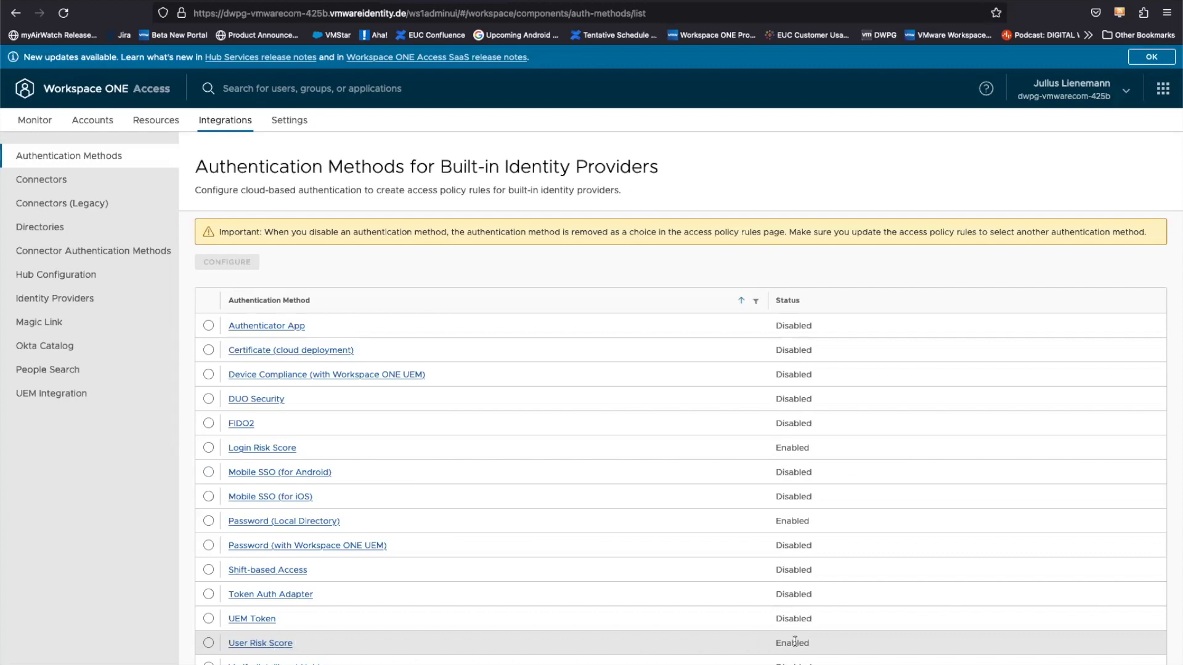
click(208, 643)
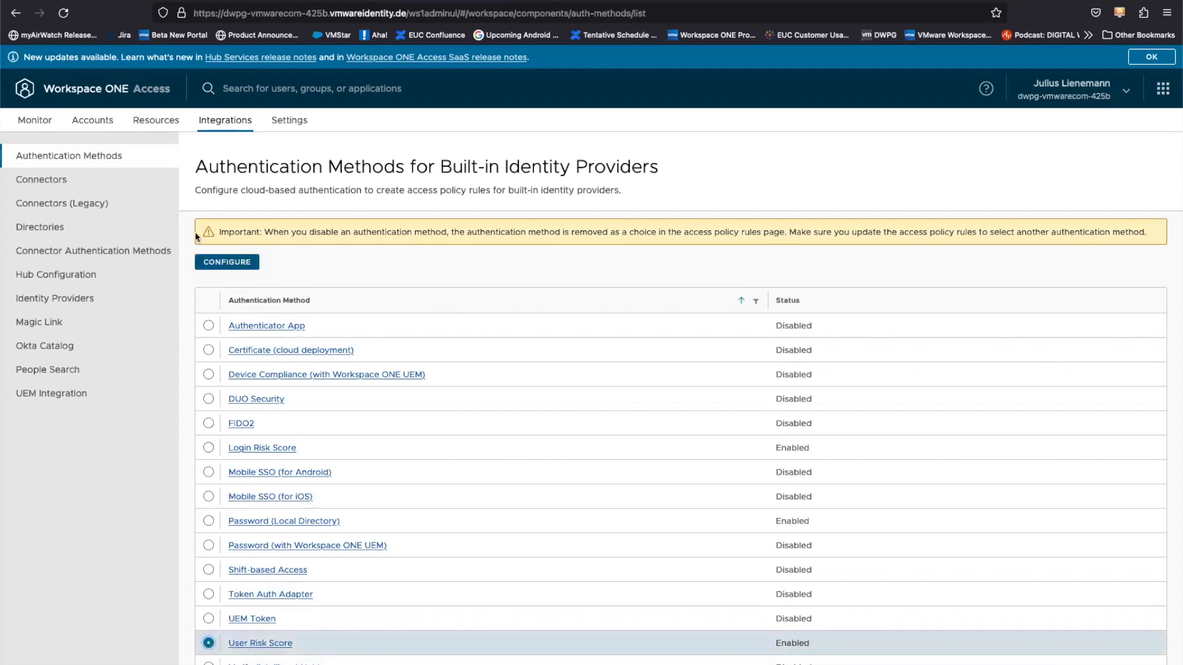
click(215, 264)
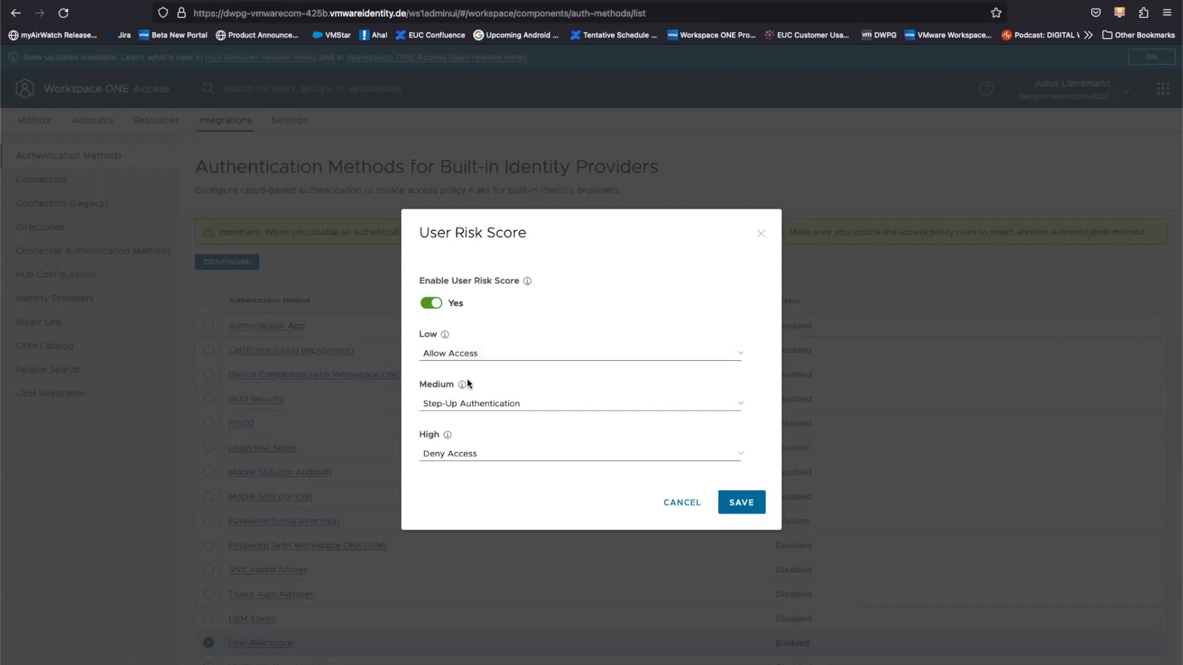
mouse_move(462, 387)
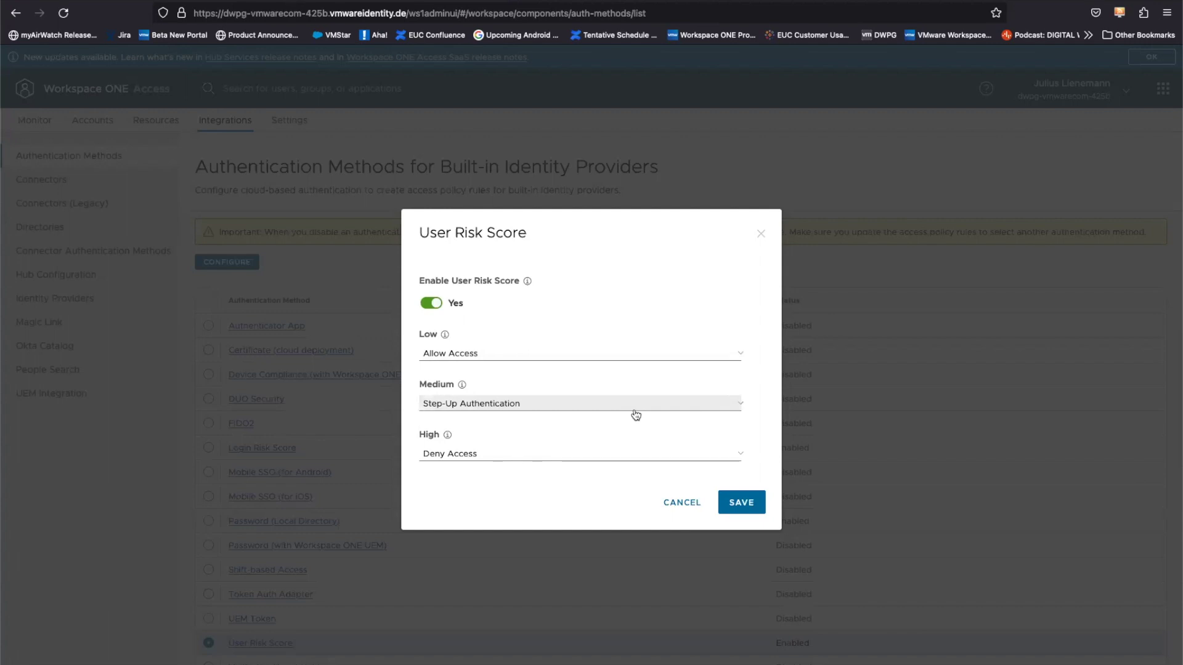
click(530, 456)
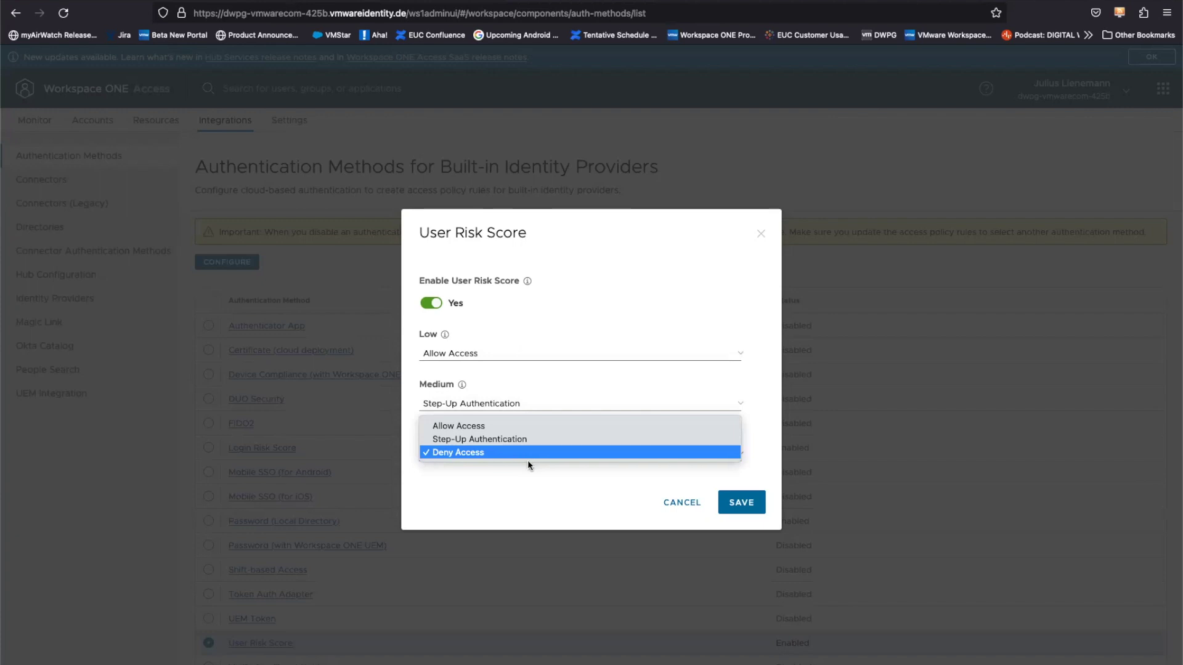
click(509, 497)
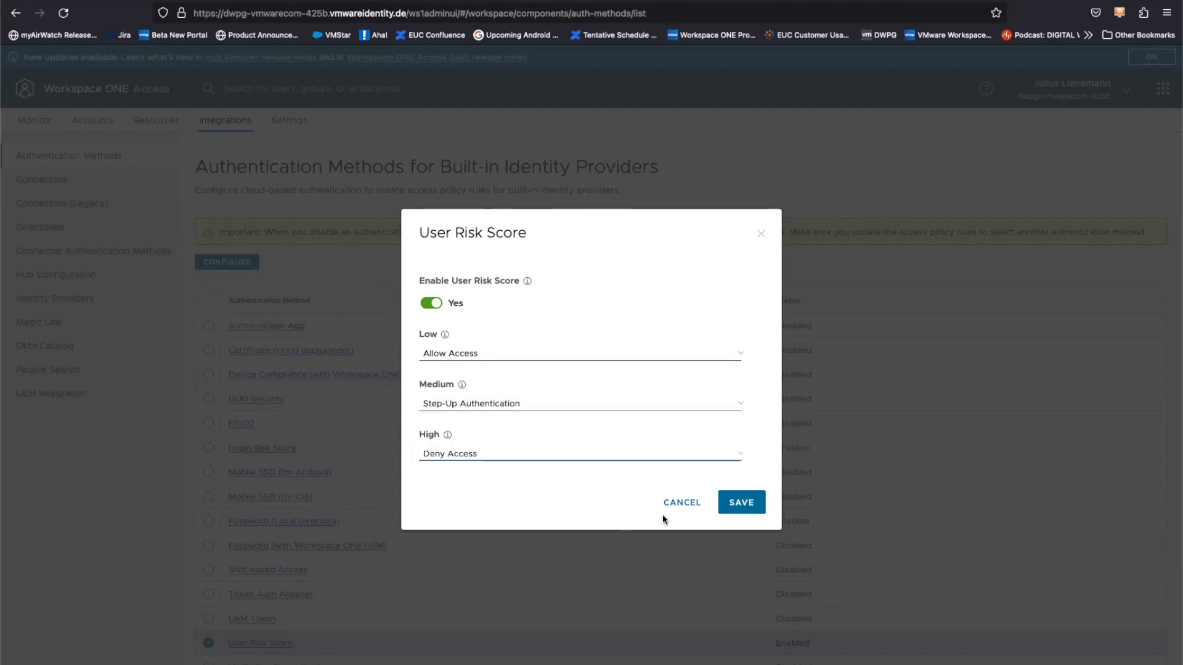
click(675, 502)
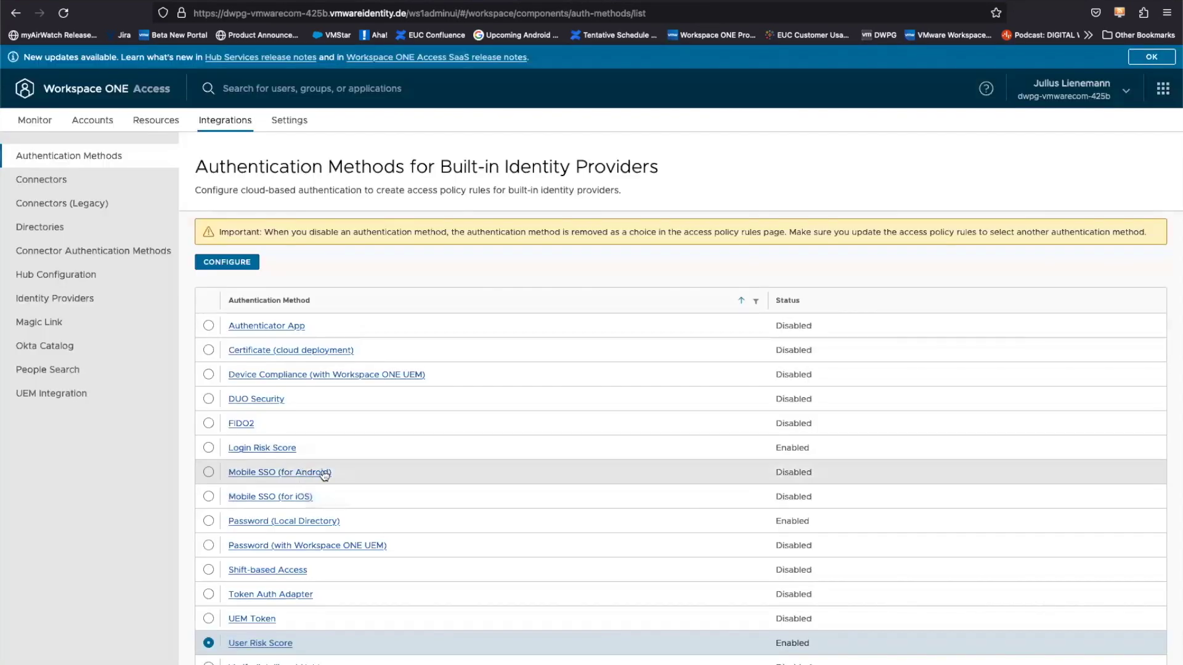
Edit default_access_policy_set and open its first Web Browser rule for ALL RANGES from the policy configuration
click(153, 118)
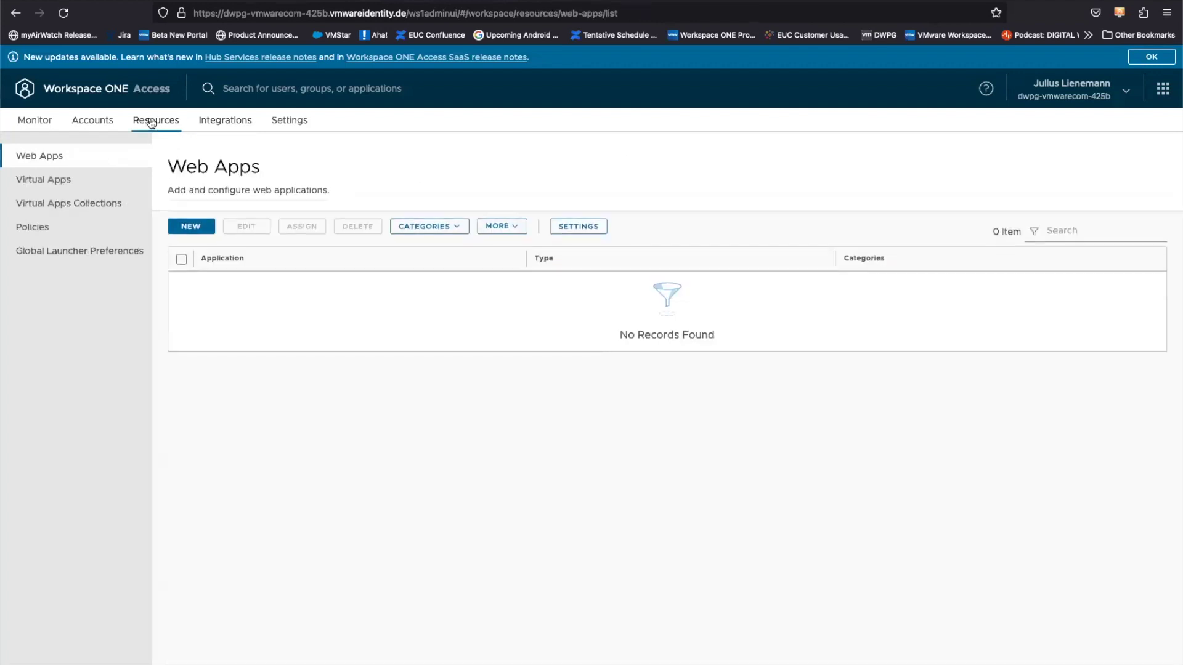
click(58, 227)
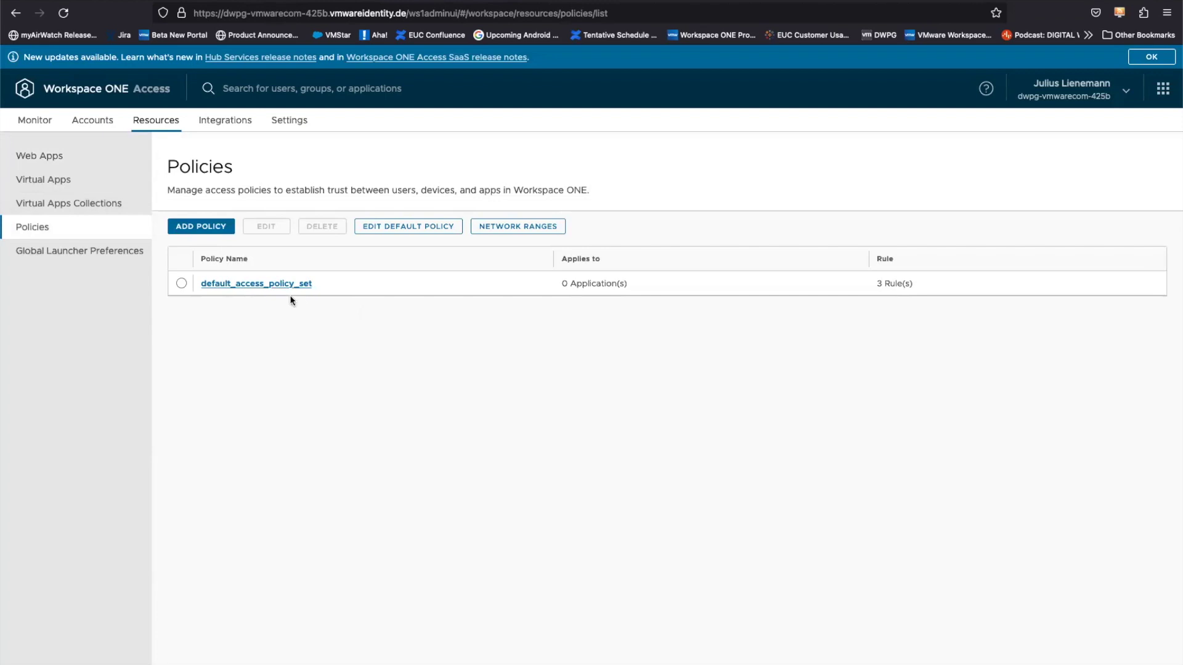
click(182, 284)
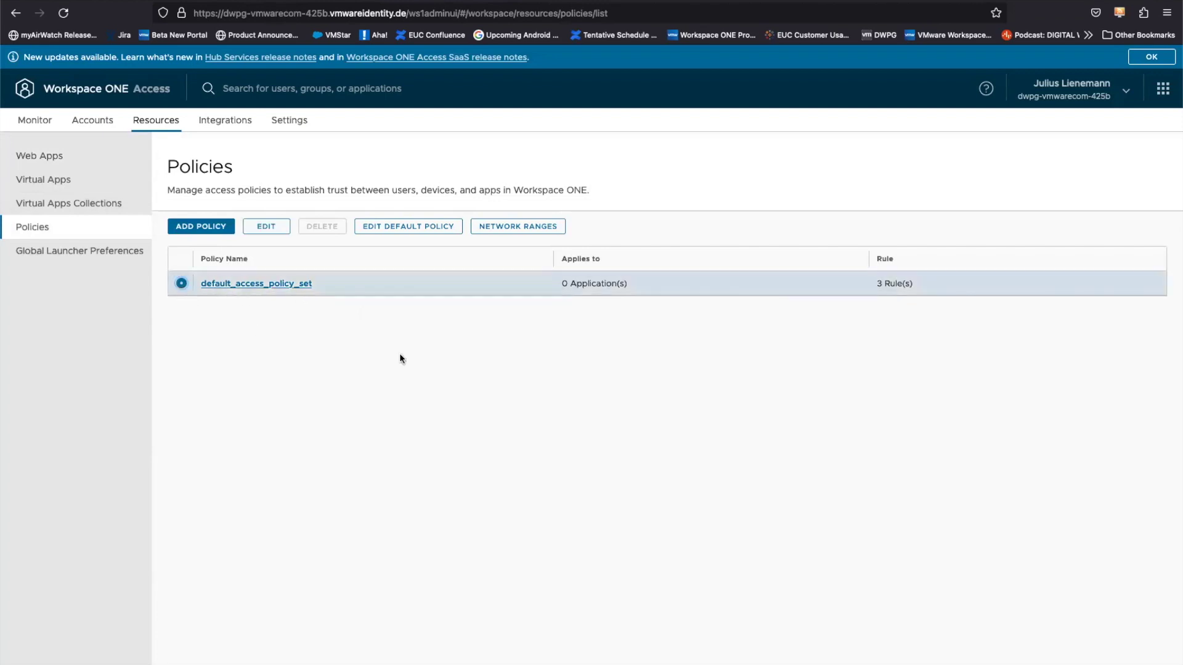
click(266, 226)
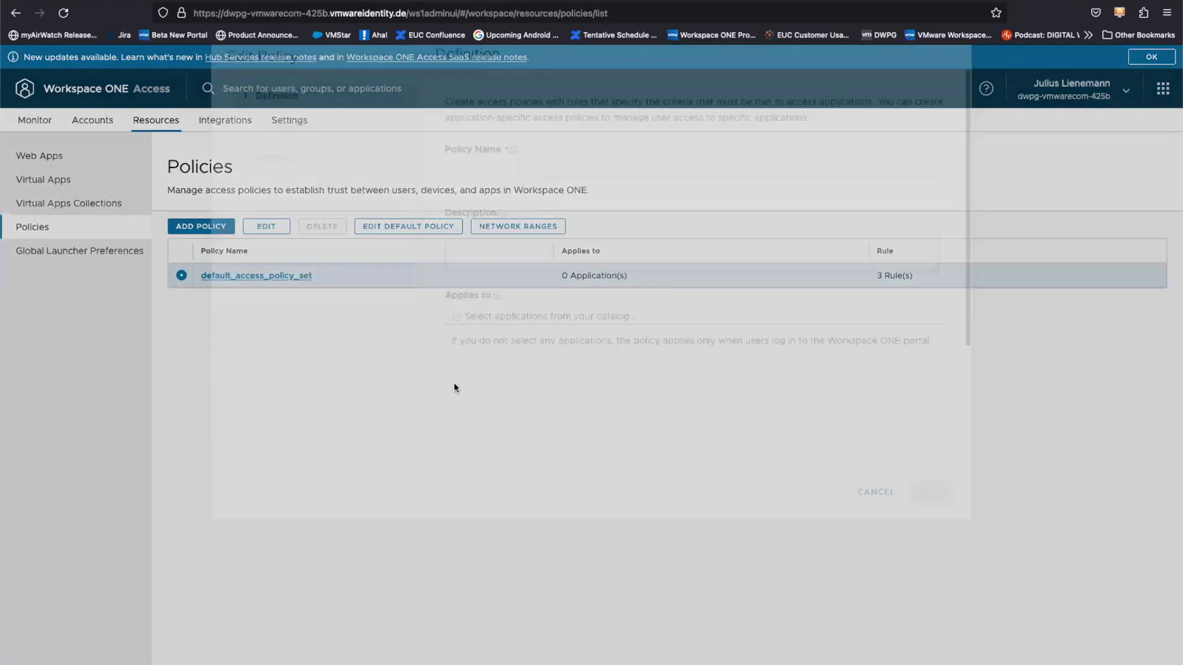
click(285, 226)
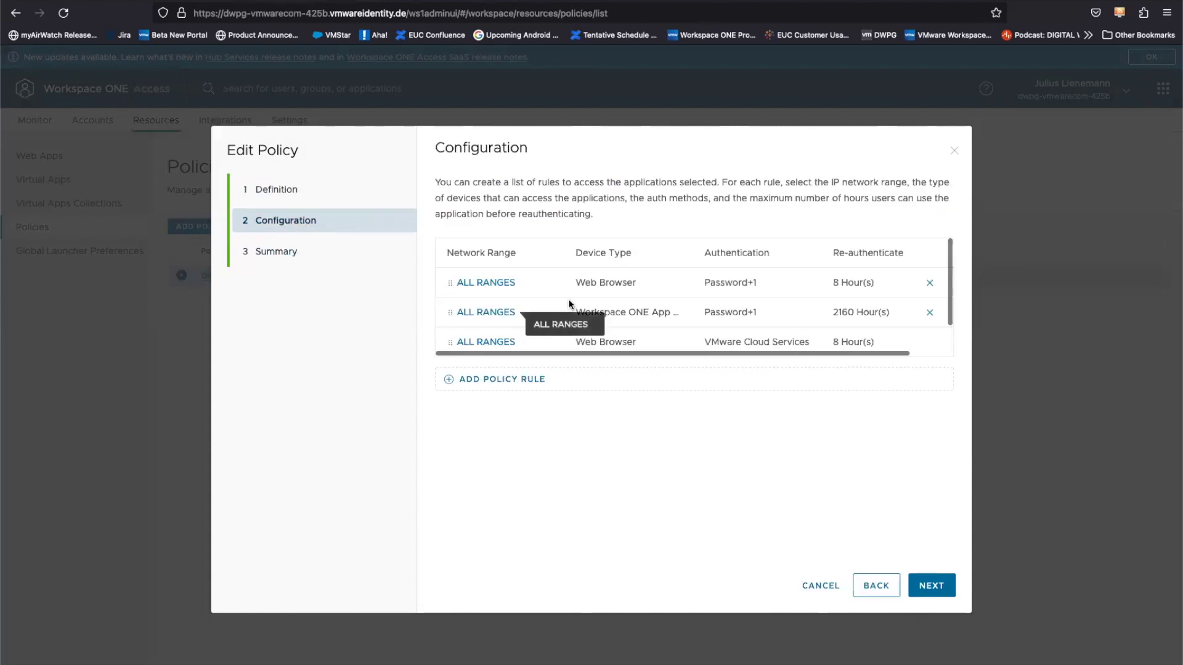
click(480, 285)
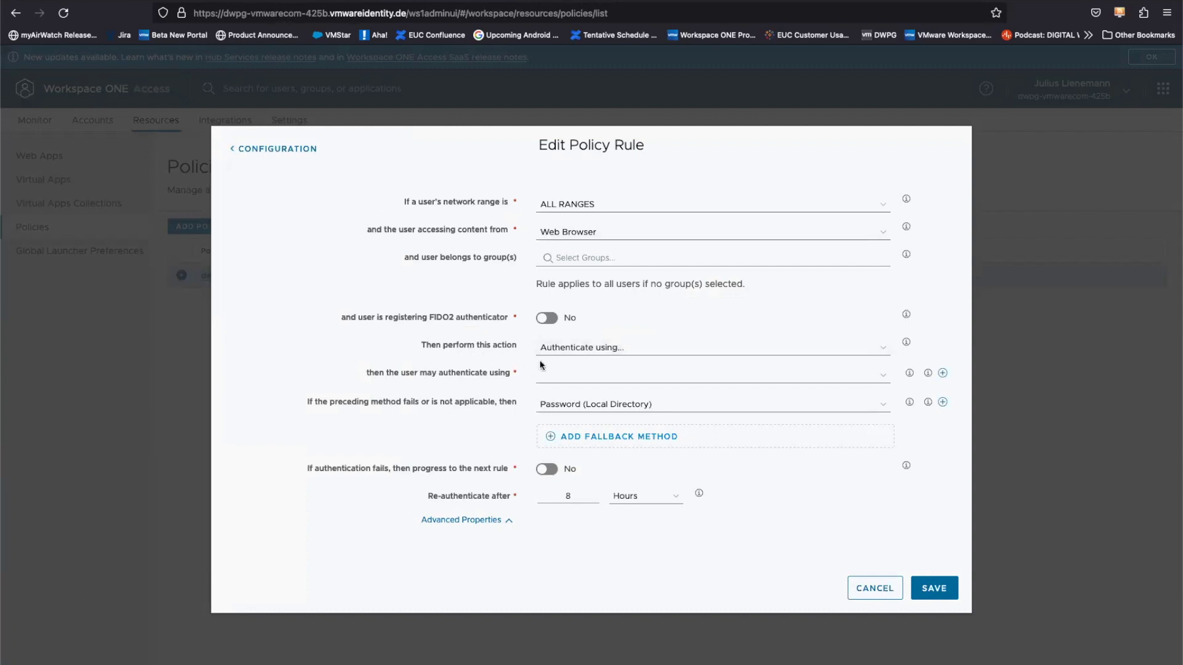
Check which actions the policy rule can perform, leaving the current choice in place
click(568, 349)
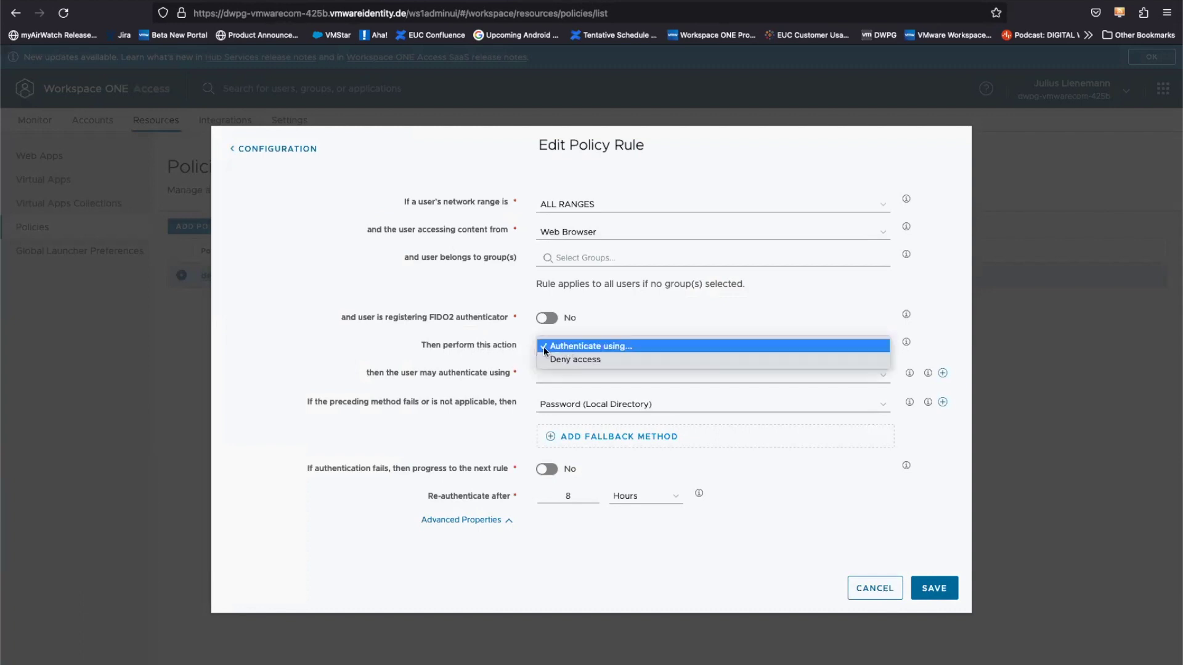
key(Down)
key(Up)
key(Down)
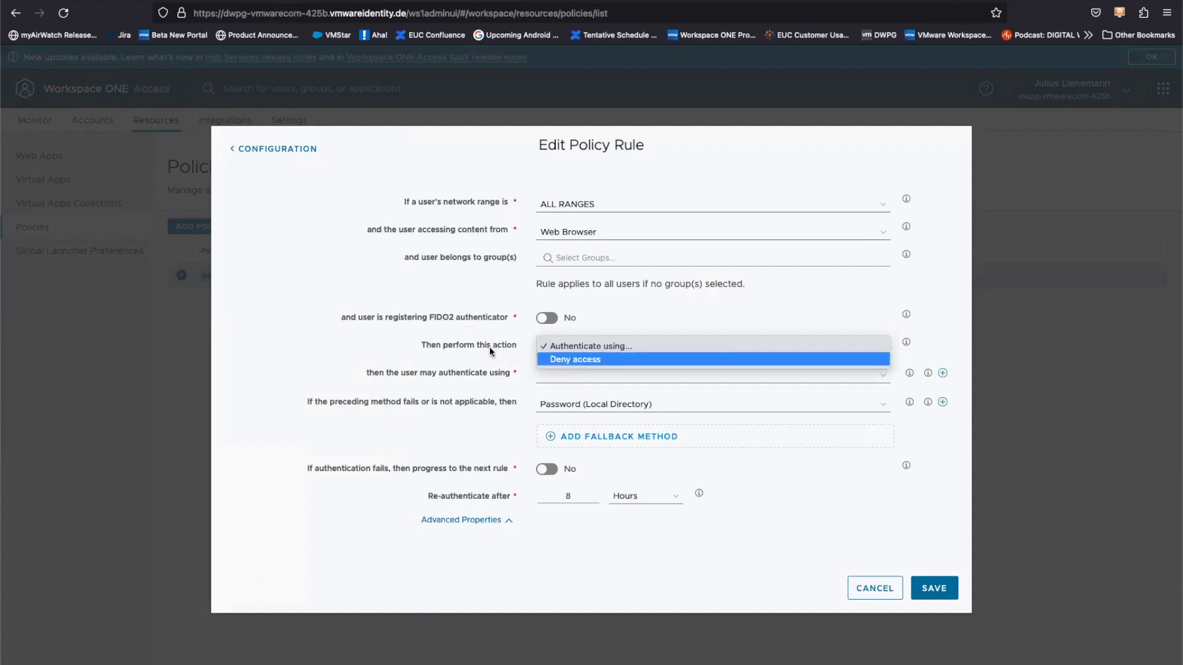
key(Escape)
Set the rule's first authentication method to Password (Local Directory) and add User Risk Score as an additional required method
click(574, 378)
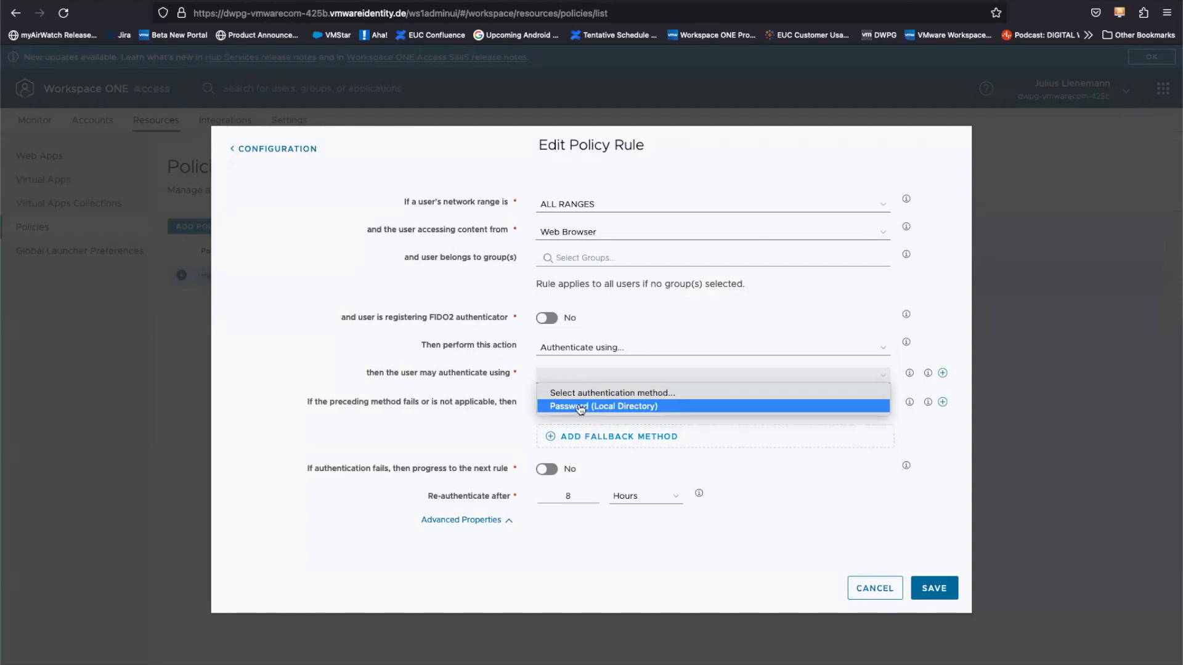
click(943, 374)
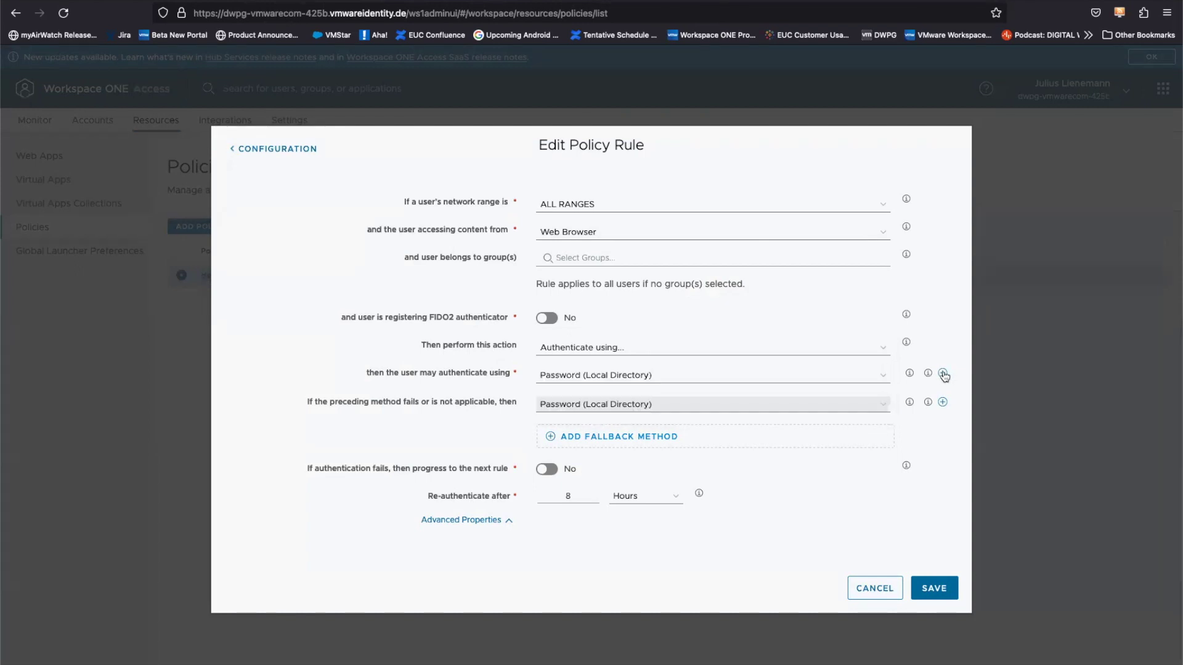
click(943, 374)
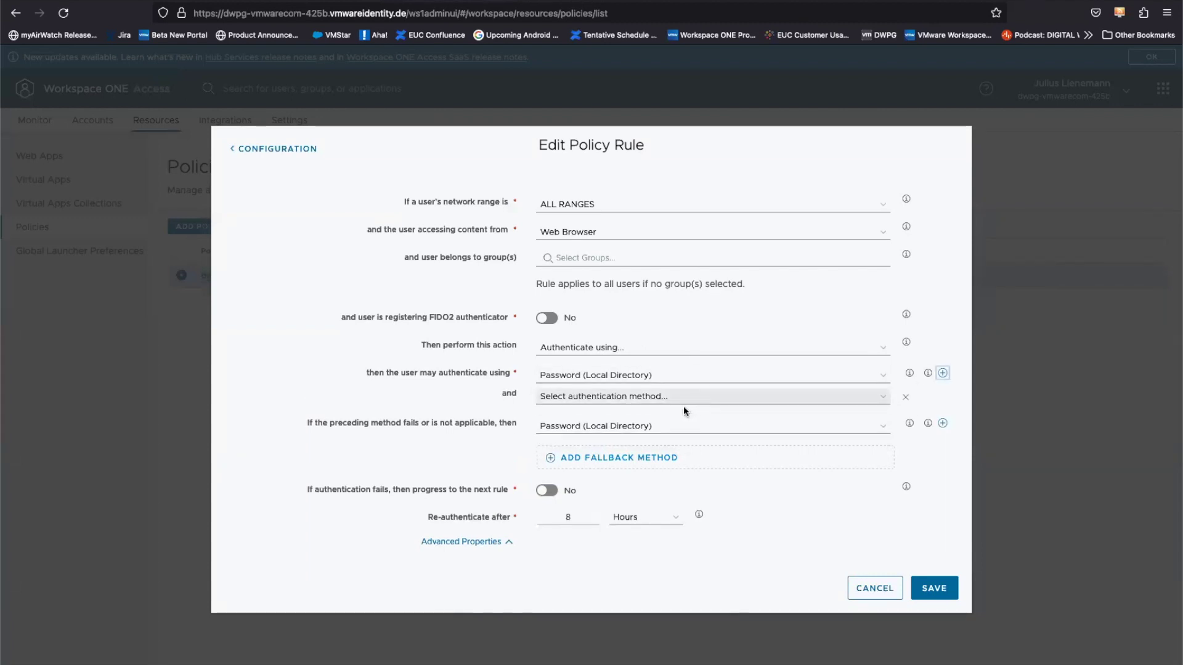
click(681, 400)
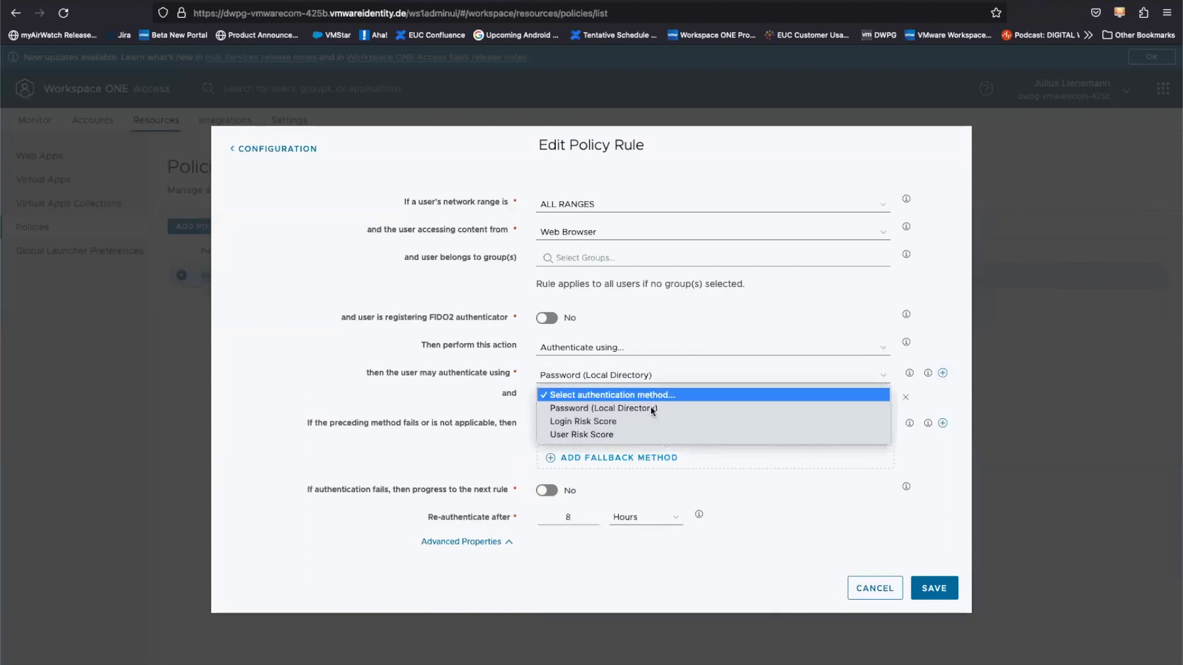
click(610, 435)
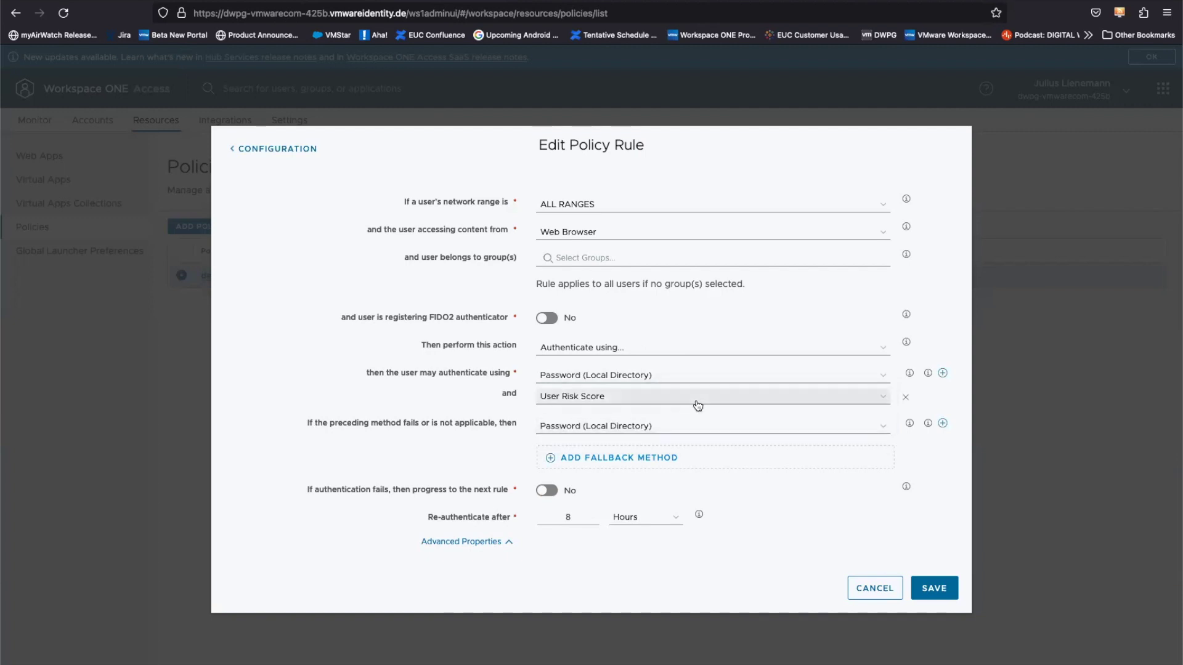